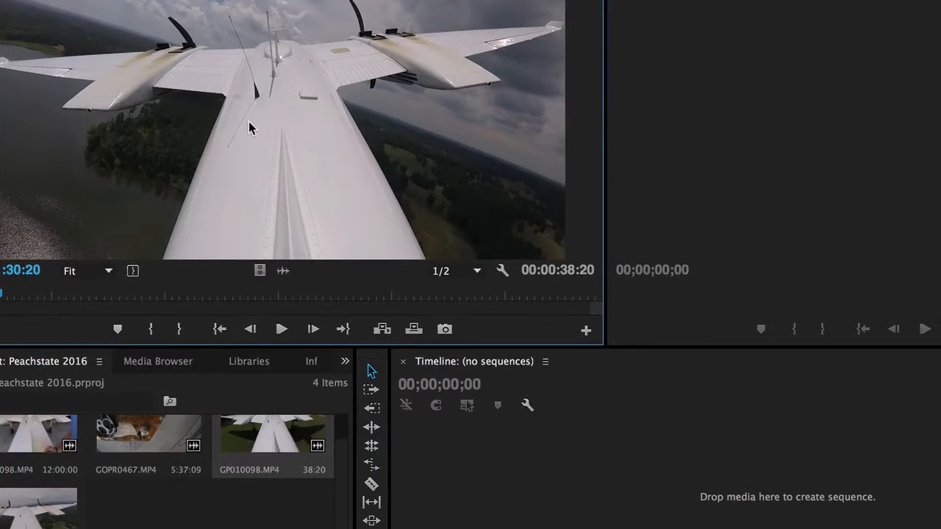
# Step: Create a new sequence from the marked GP010098.MP4 clip and preview its opening seconds
pyautogui.moveTo(325, 158); pyautogui.dragTo(470, 488)
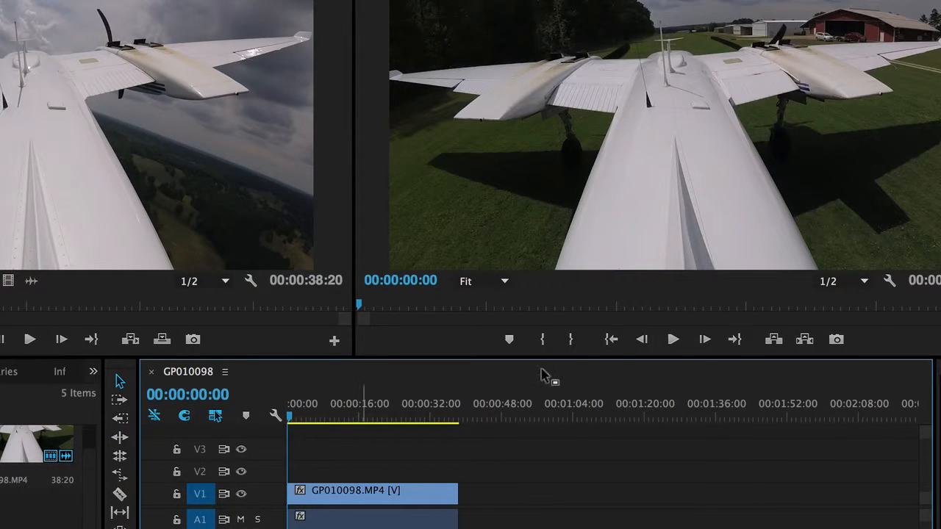
pyautogui.click(674, 339)
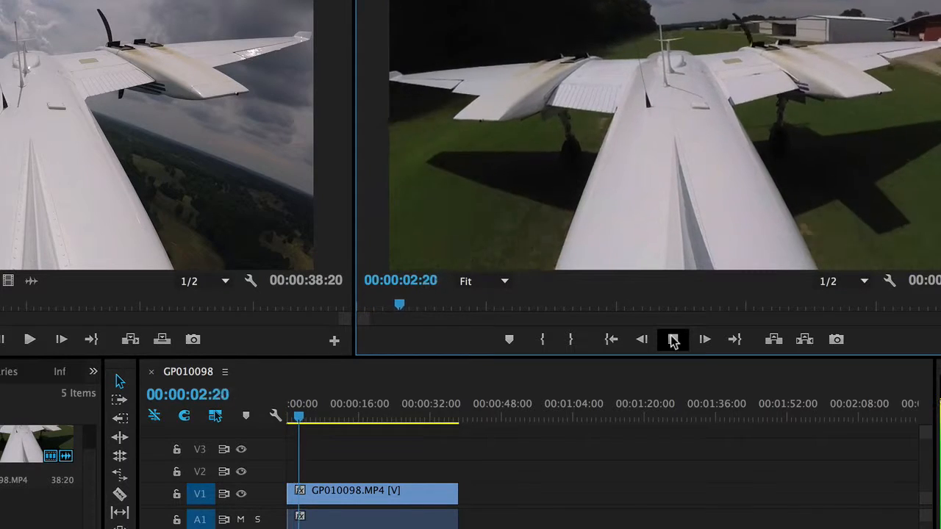
pyautogui.click(674, 340)
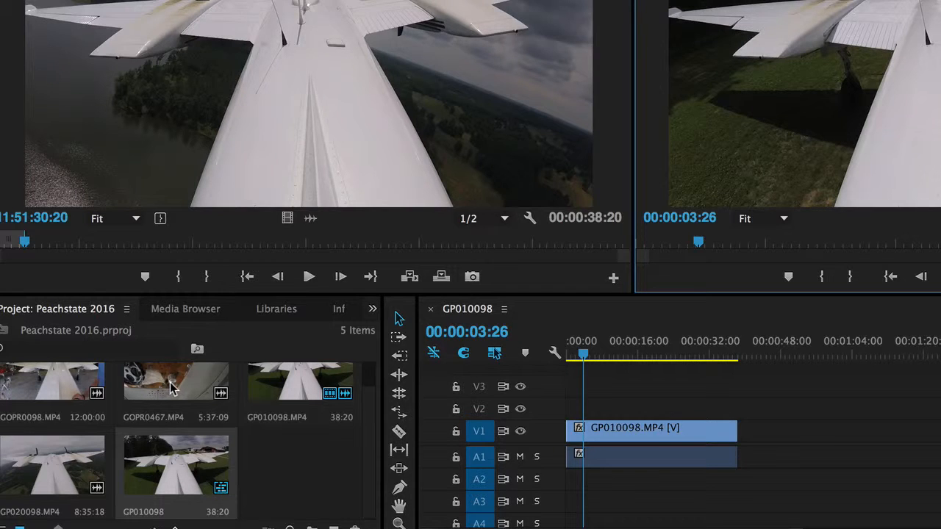
# Step: Load GOPR0467.MP4 for source viewing and mark its In point at 11:50:38:07
pyautogui.moveTo(170, 387); pyautogui.dragTo(225, 51)
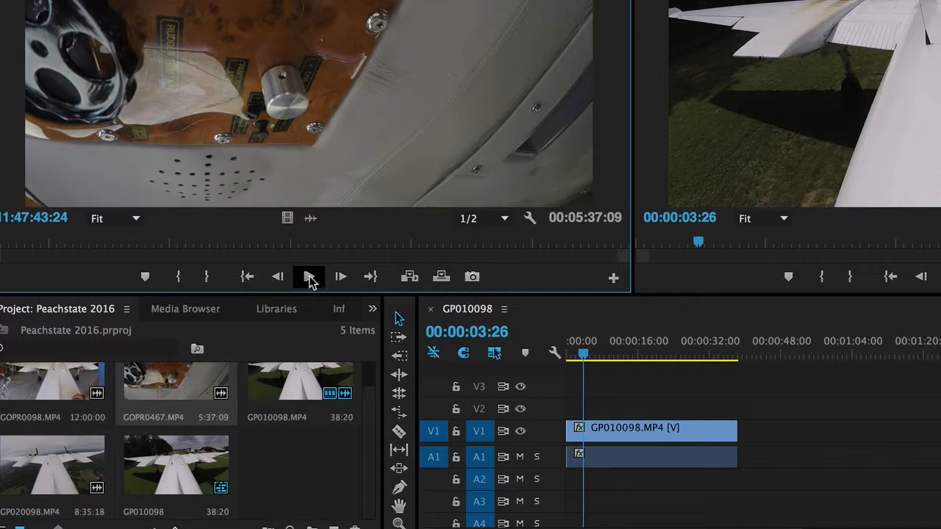
pyautogui.click(237, 249)
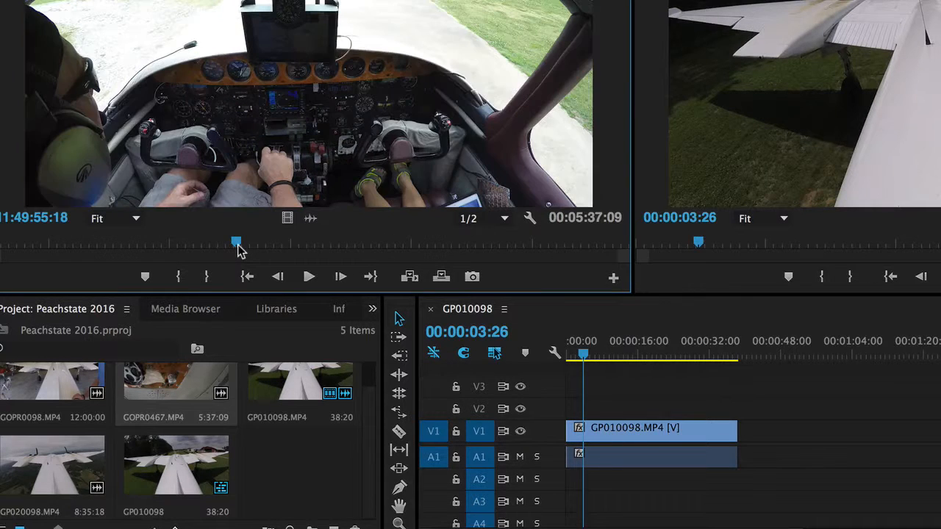
pyautogui.click(267, 248)
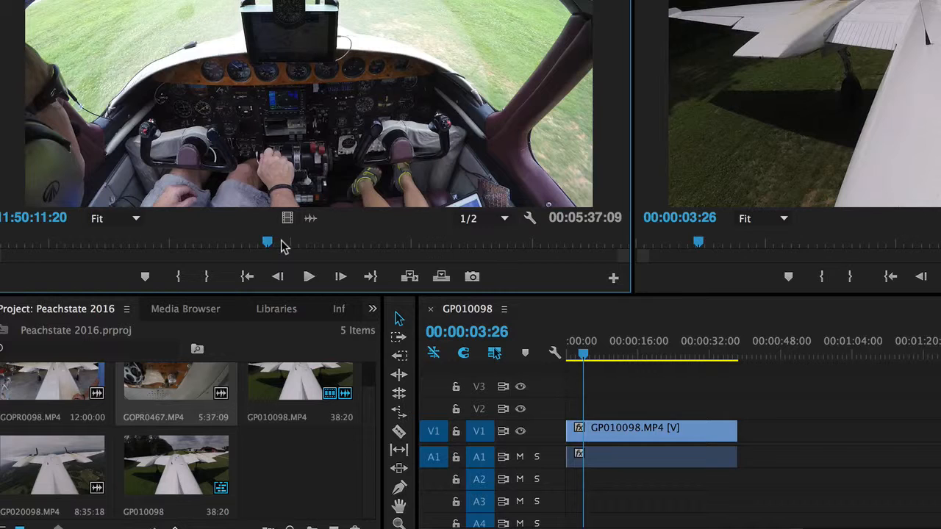
pyautogui.click(287, 244)
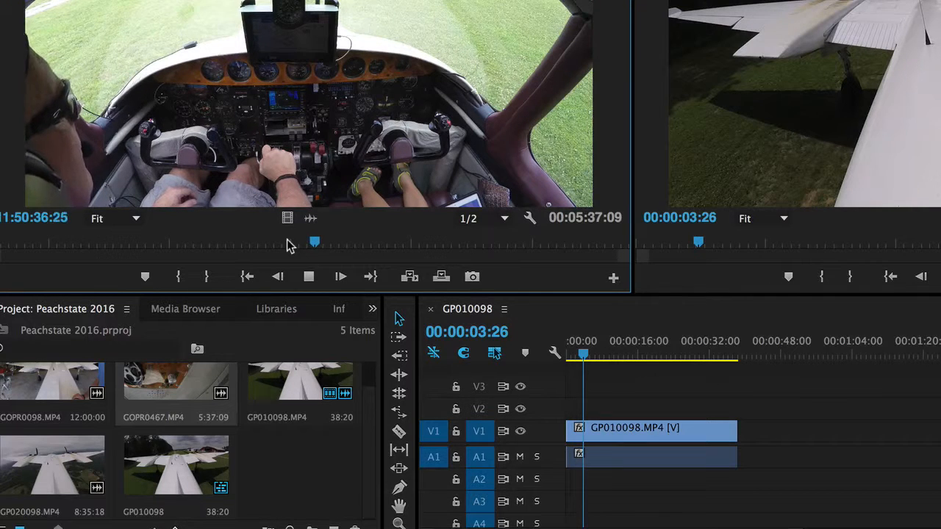
pyautogui.press('space')
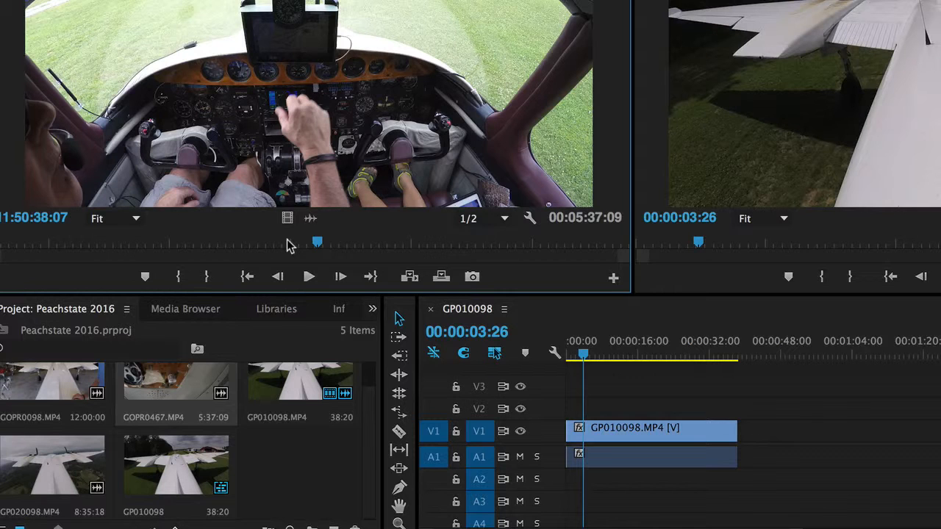
pyautogui.press('i')
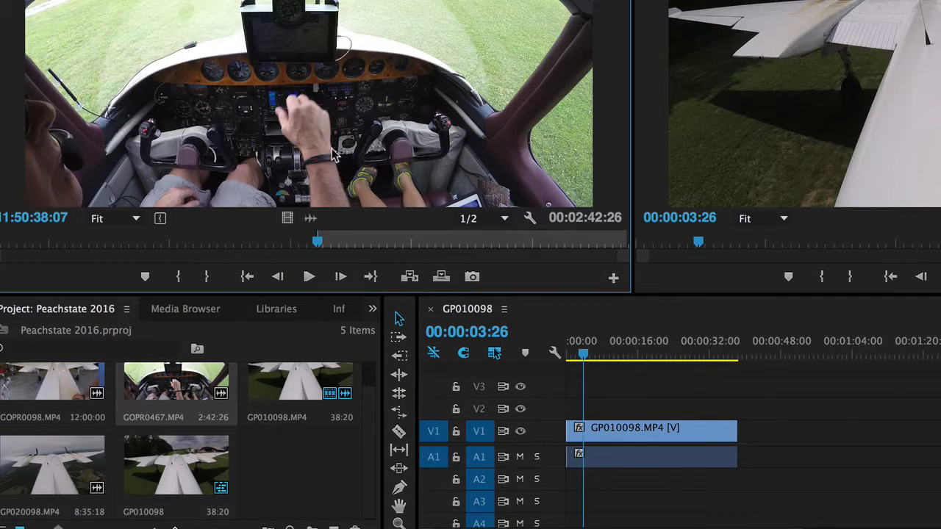
# Step: Mark the Out point of GOPR0467.MP4 at 11:51:16:13 and place the segment directly after GP010098.MP4 on V1
pyautogui.press('space')
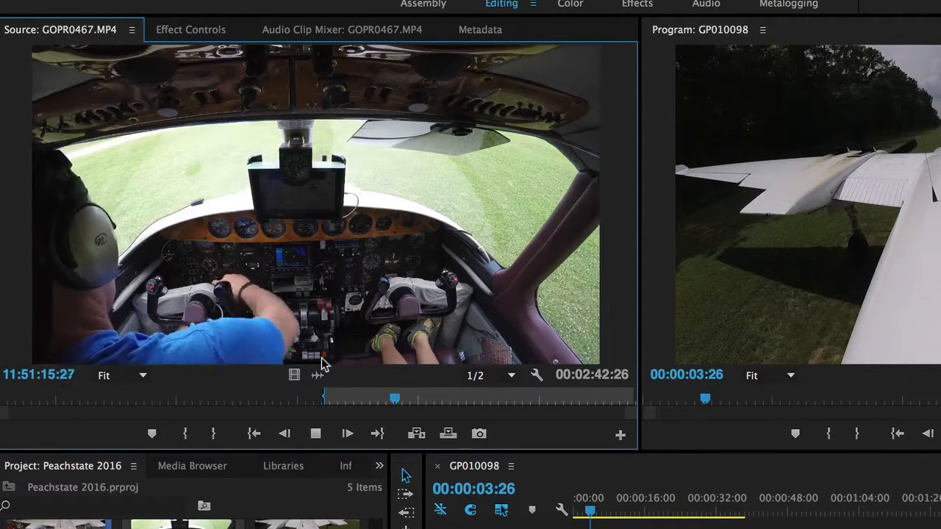
pyautogui.press('space')
pyautogui.press('o')
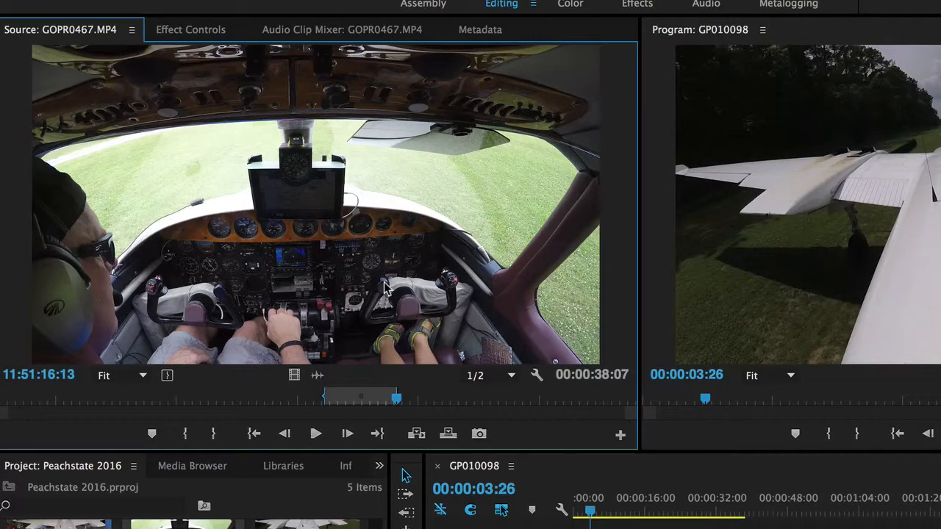
pyautogui.moveTo(384, 286); pyautogui.dragTo(597, 440)
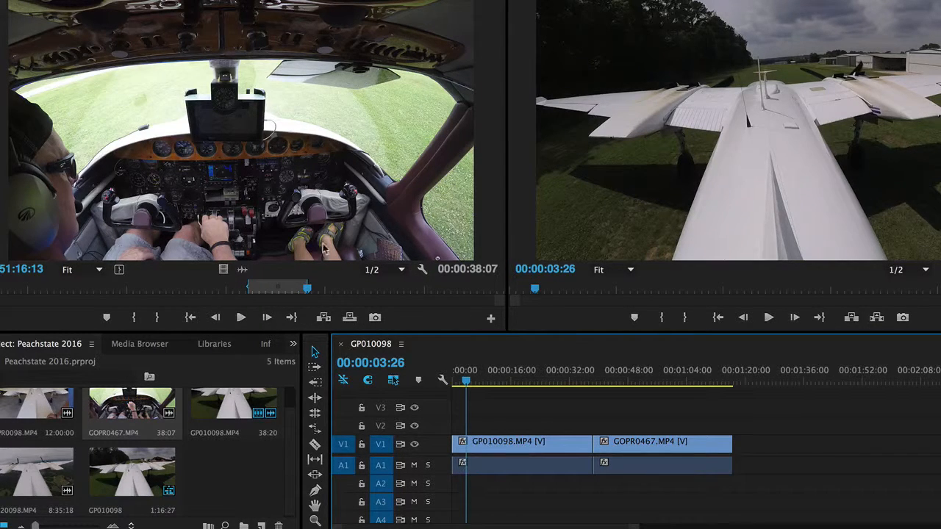
# Step: Mark a second GOPR0467.MP4 segment from 11:52:50:26 to the clip's end and append it to the sequence on V1
pyautogui.click(352, 291)
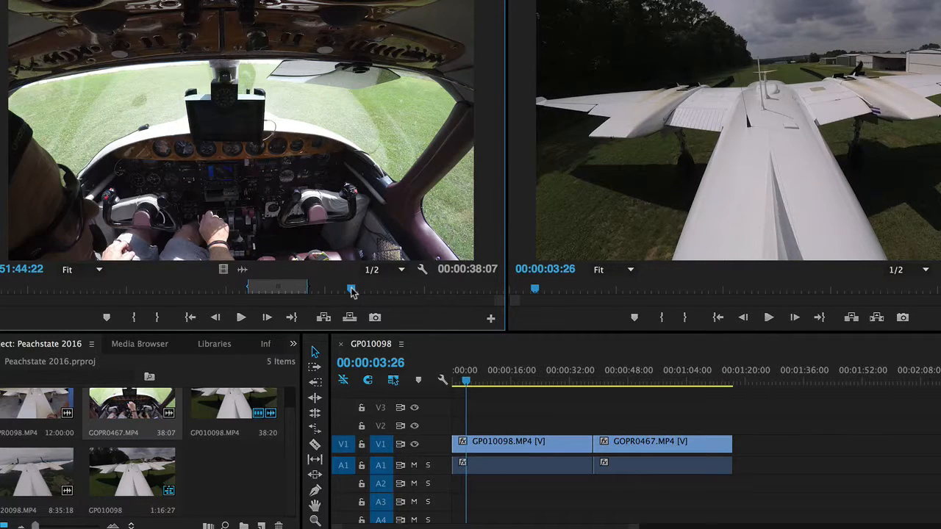
pyautogui.moveTo(351, 290); pyautogui.dragTo(370, 290)
pyautogui.click(394, 291)
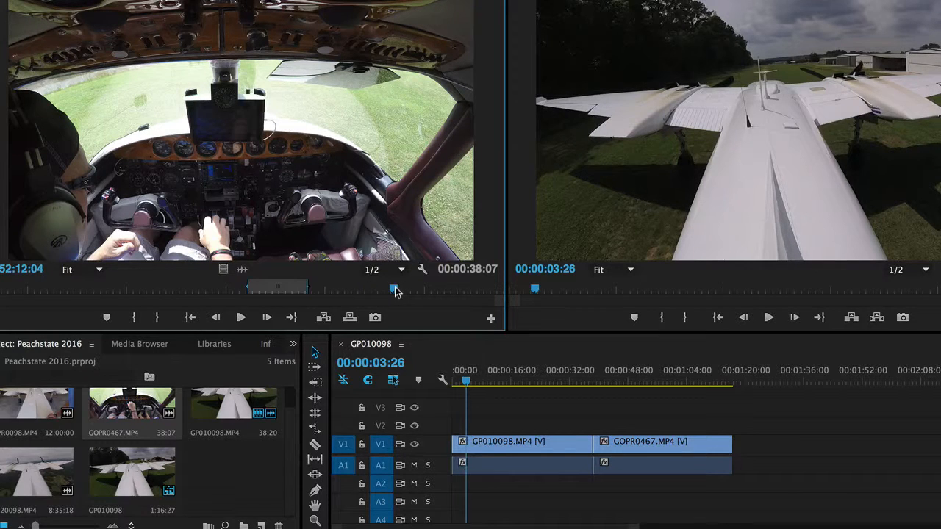
pyautogui.click(412, 290)
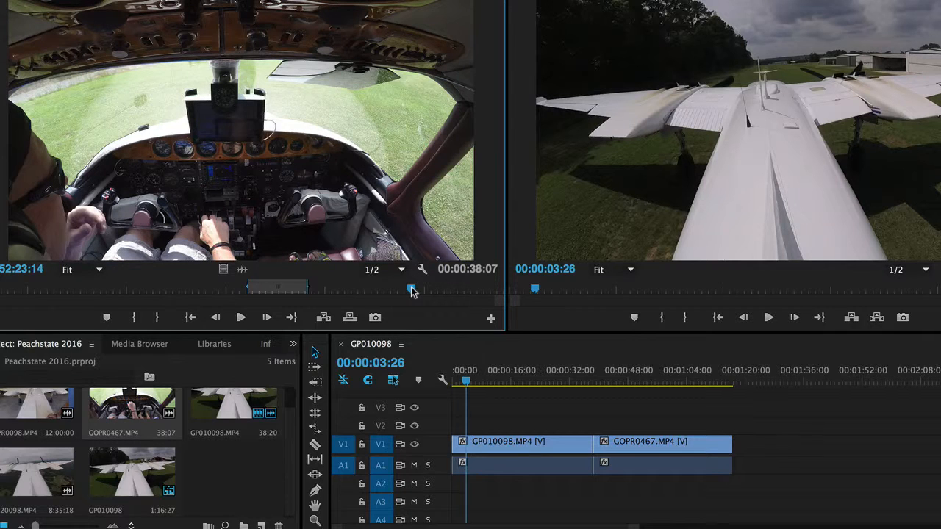
pyautogui.moveTo(412, 290); pyautogui.dragTo(432, 291)
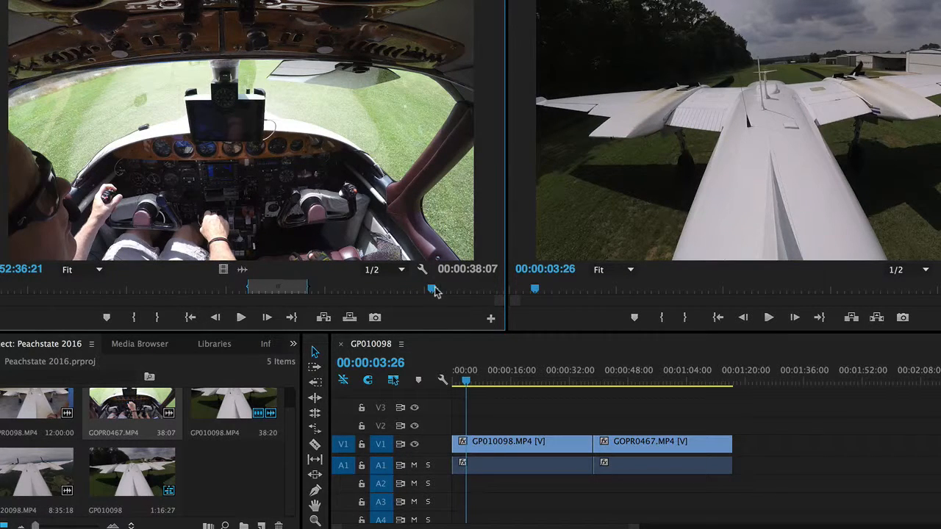
pyautogui.click(454, 291)
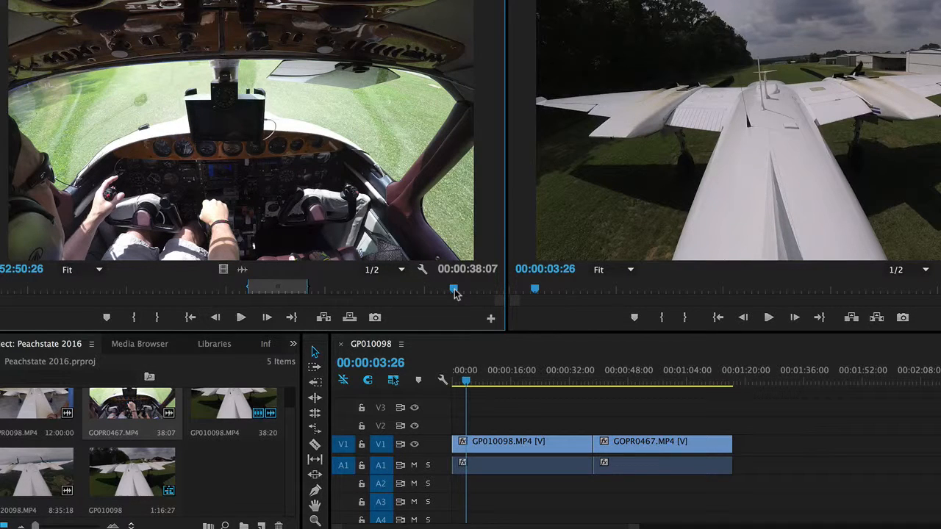
pyautogui.press('i')
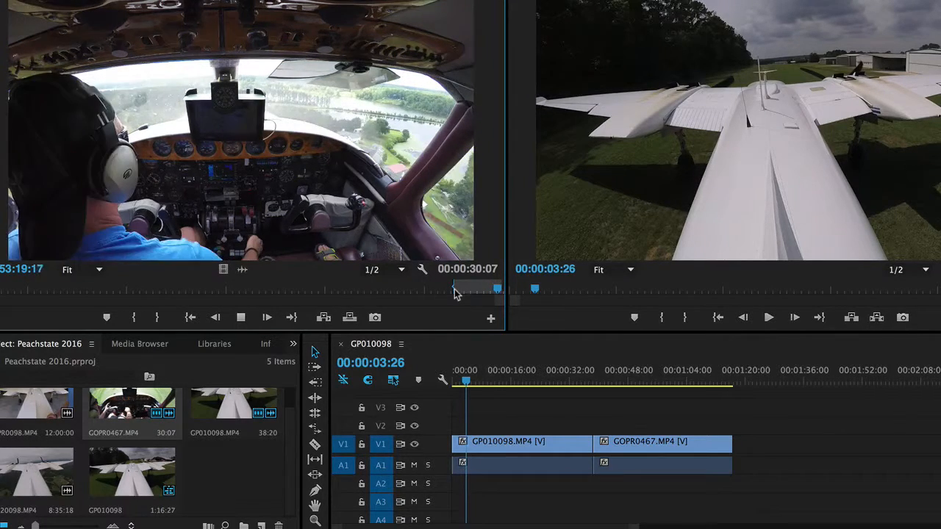
pyautogui.press('space')
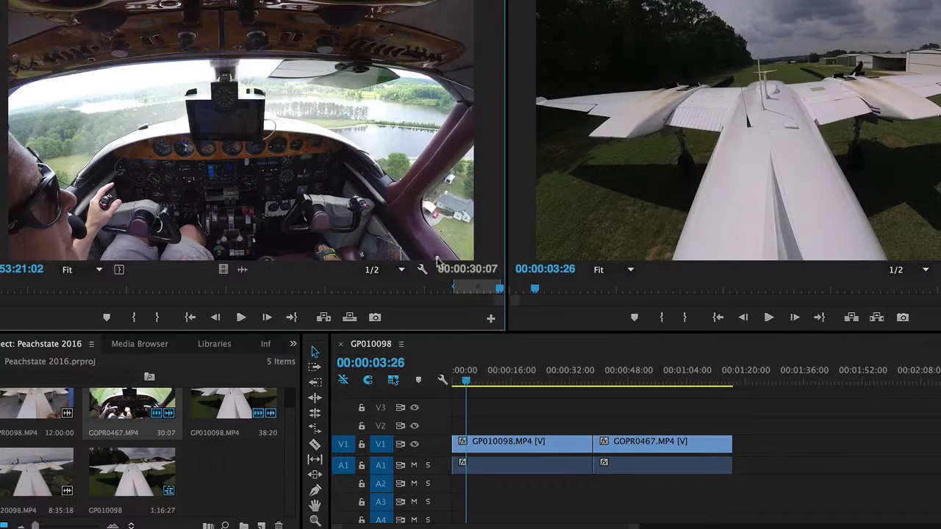
pyautogui.moveTo(647, 380); pyautogui.dragTo(734, 441)
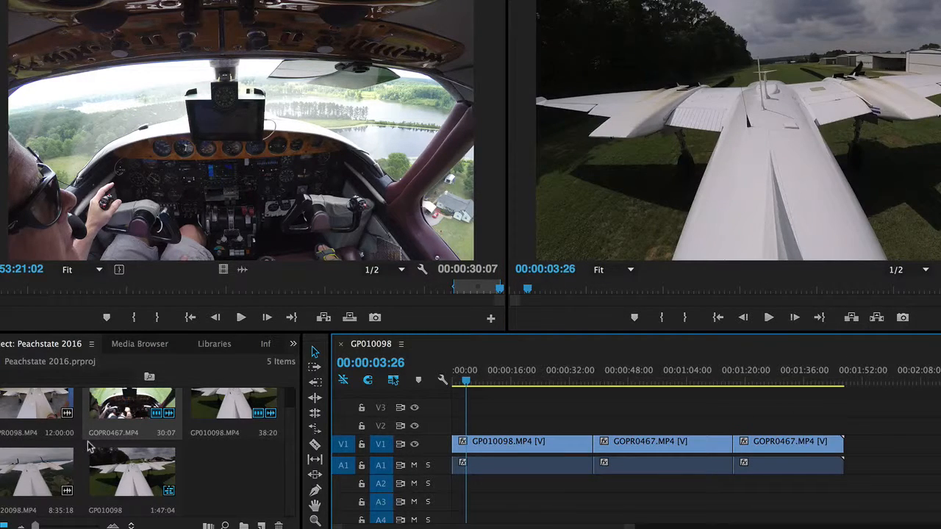
# Step: Load GP020098.MP4 for source viewing and mark its In point at 04:57:22, where the landing gear is down
pyautogui.click(28, 478)
pyautogui.moveTo(163, 150); pyautogui.dragTo(166, 154)
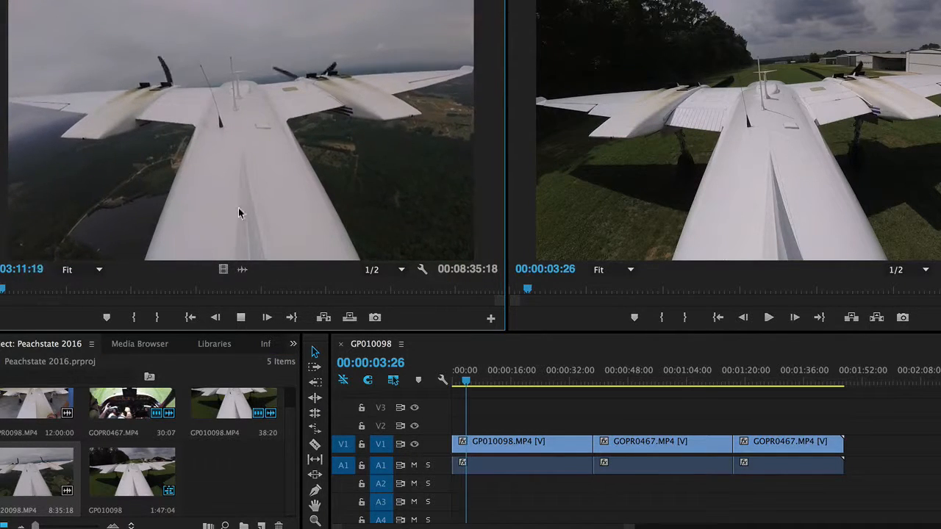
pyautogui.click(64, 289)
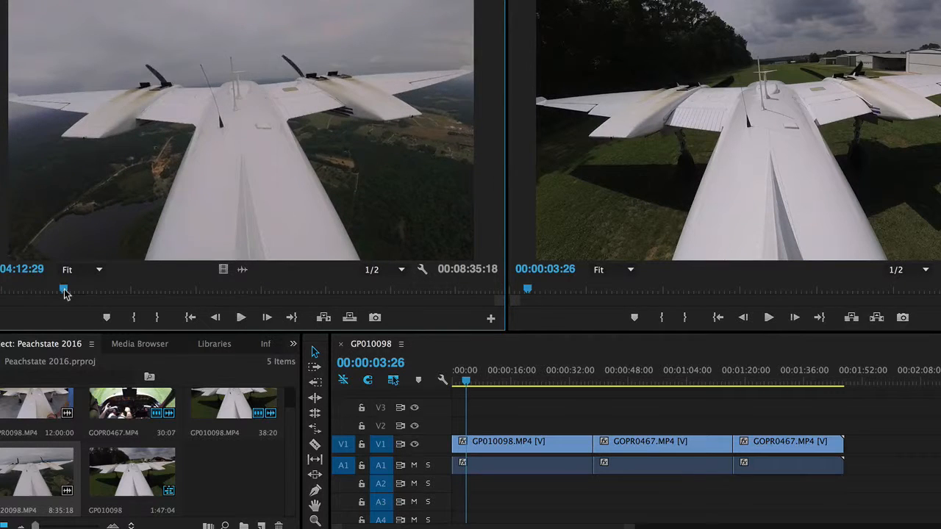
pyautogui.moveTo(51, 293); pyautogui.dragTo(108, 293)
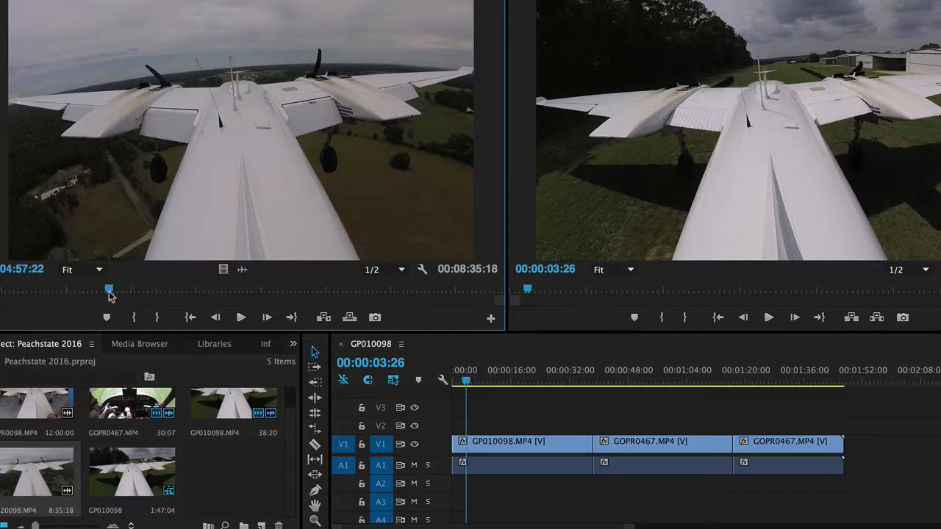
pyautogui.press('i')
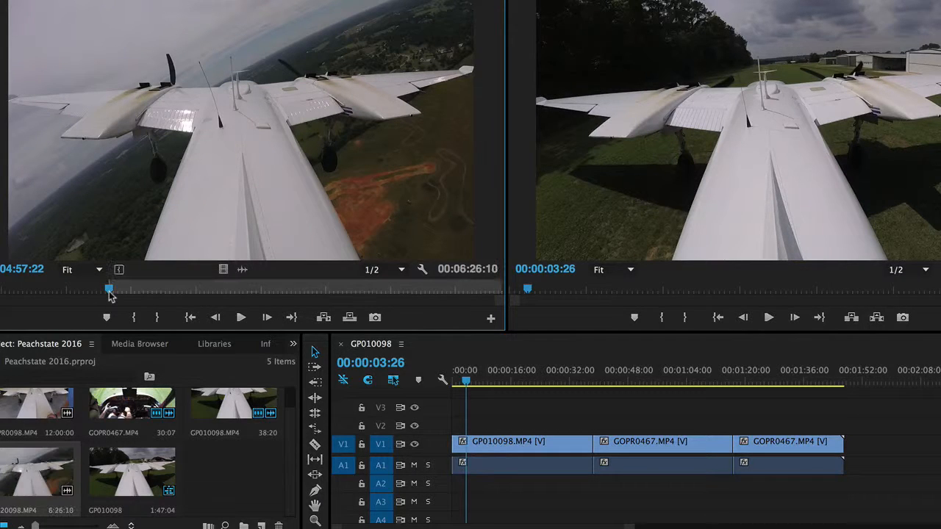
# Step: Mark the Out point of GP020098.MP4 at 07:20:00 and append the segment after the second GOPR0467.MP4 clip on V1
pyautogui.press('space')
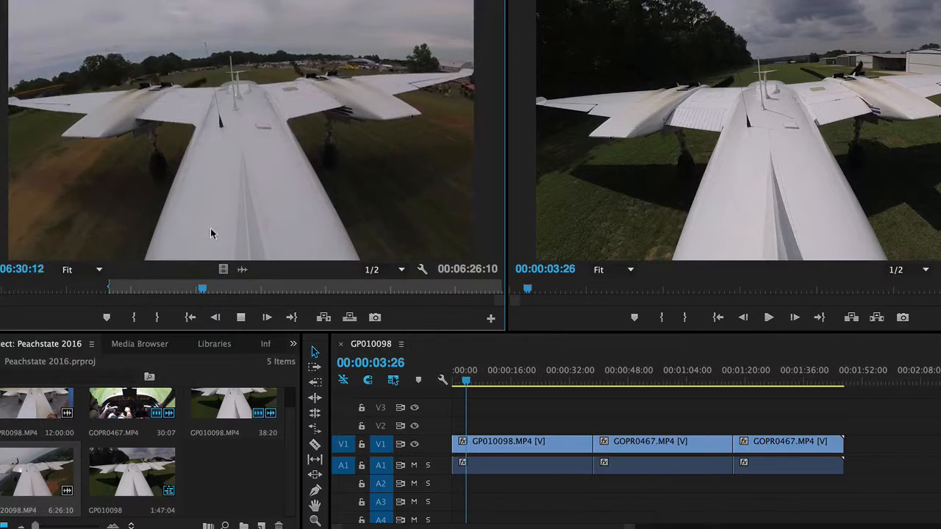
pyautogui.click(223, 291)
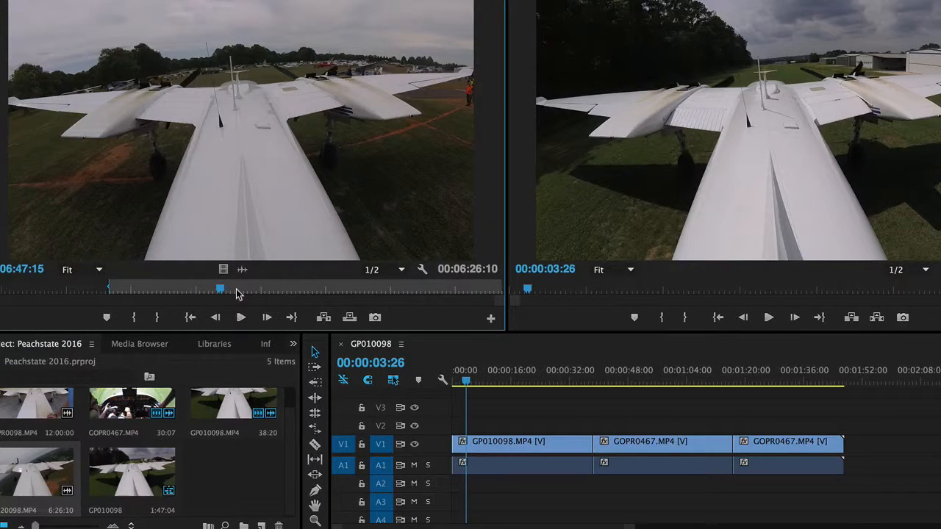
pyautogui.click(236, 291)
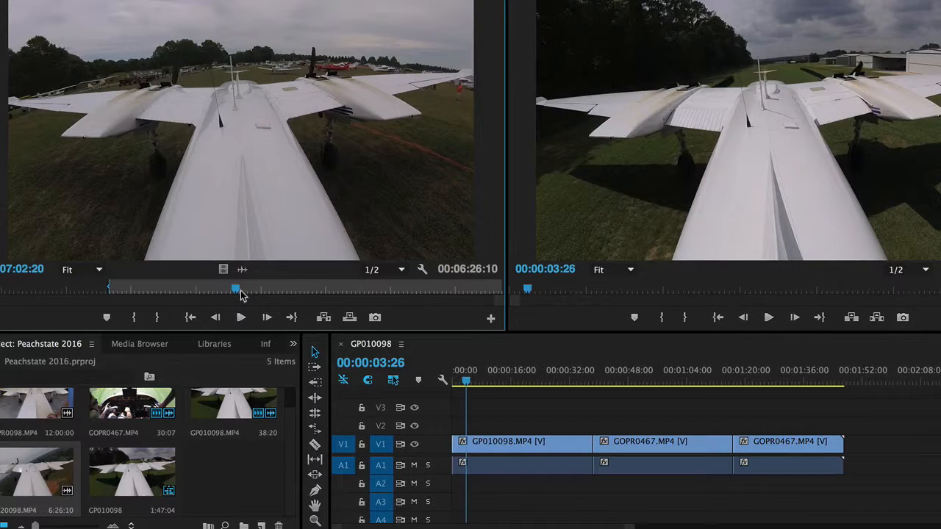
pyautogui.click(253, 291)
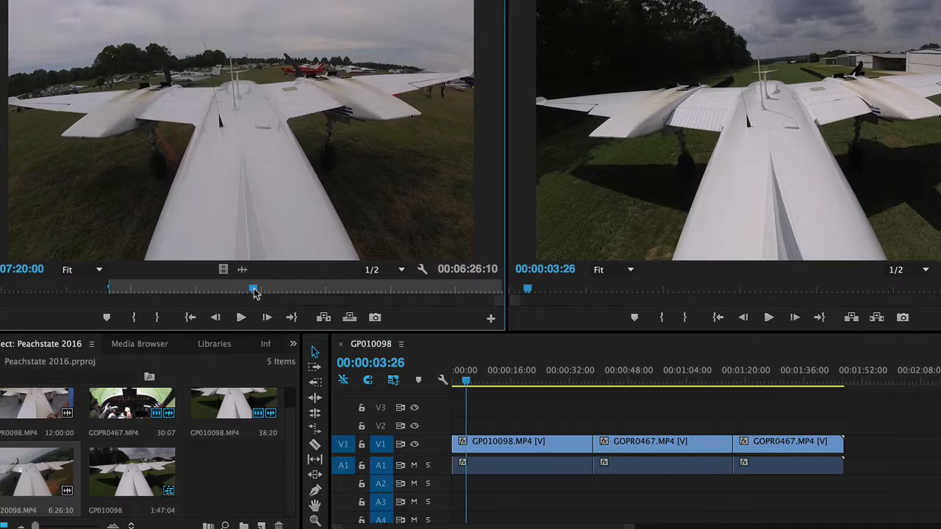
pyautogui.press('o')
pyautogui.moveTo(241, 155); pyautogui.dragTo(842, 442)
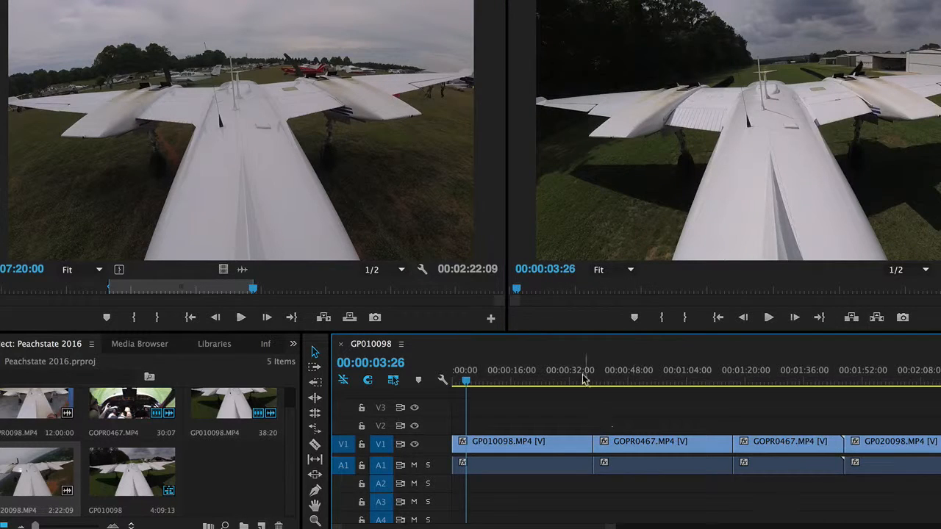
# Step: Preview the cut between GP010098.MP4 and the first GOPR0467.MP4 clip, and apply the default transitions to it
pyautogui.click(575, 377)
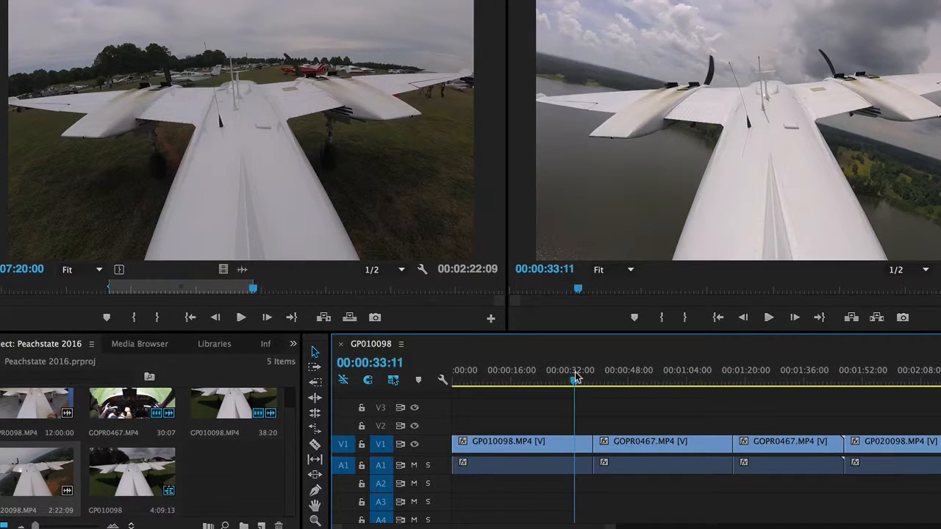
pyautogui.press('space')
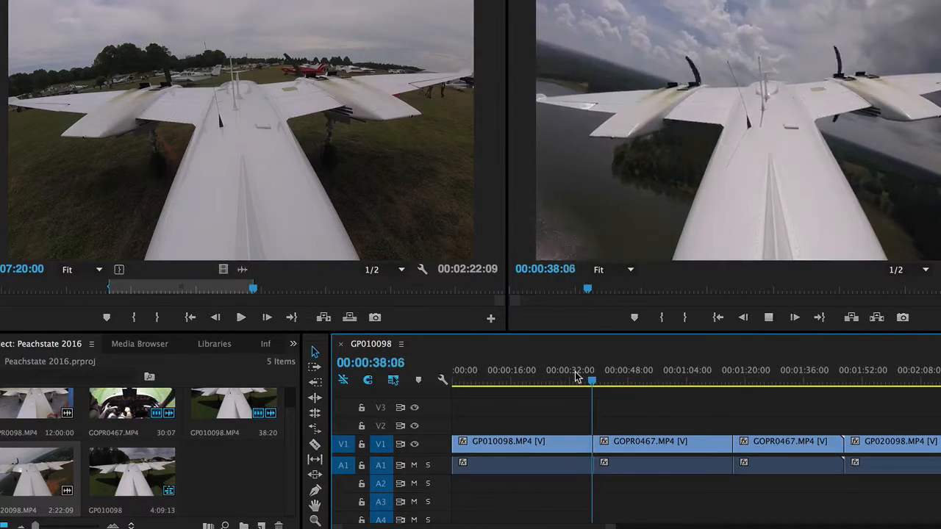
pyautogui.press('space')
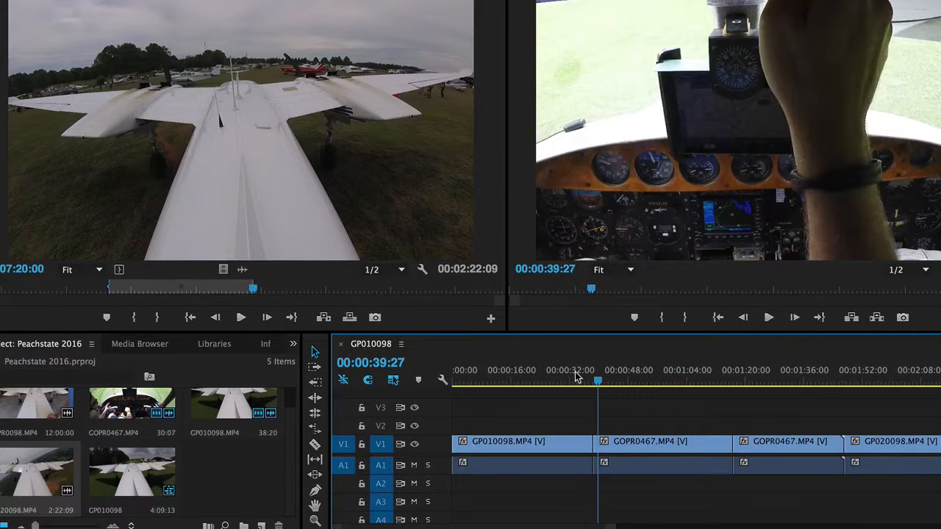
pyautogui.rightClick(590, 445)
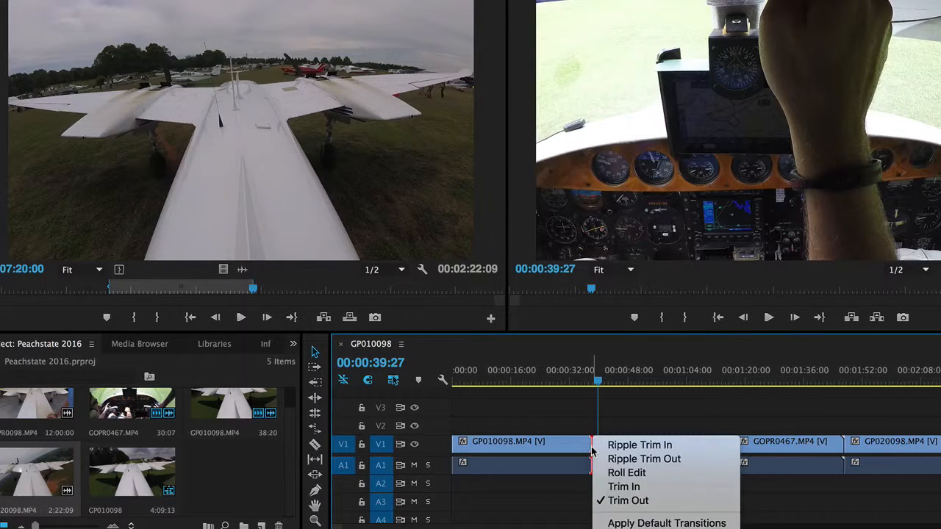
pyautogui.click(654, 523)
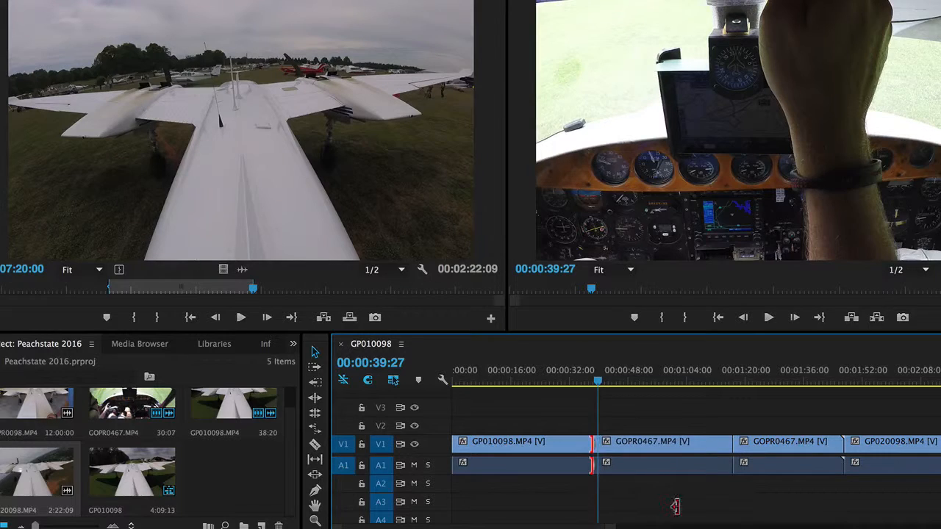
# Step: Apply the default transitions to the cut between the two GOPR0467.MP4 clips and the cut between the second GOPR0467.MP4 clip and GP020098.MP4
pyautogui.click(729, 454)
pyautogui.rightClick(736, 451)
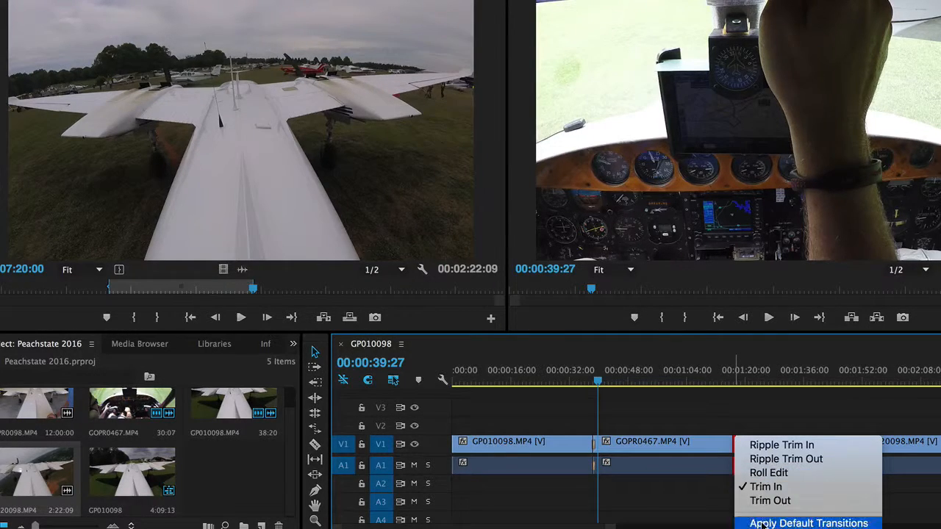
pyautogui.click(768, 522)
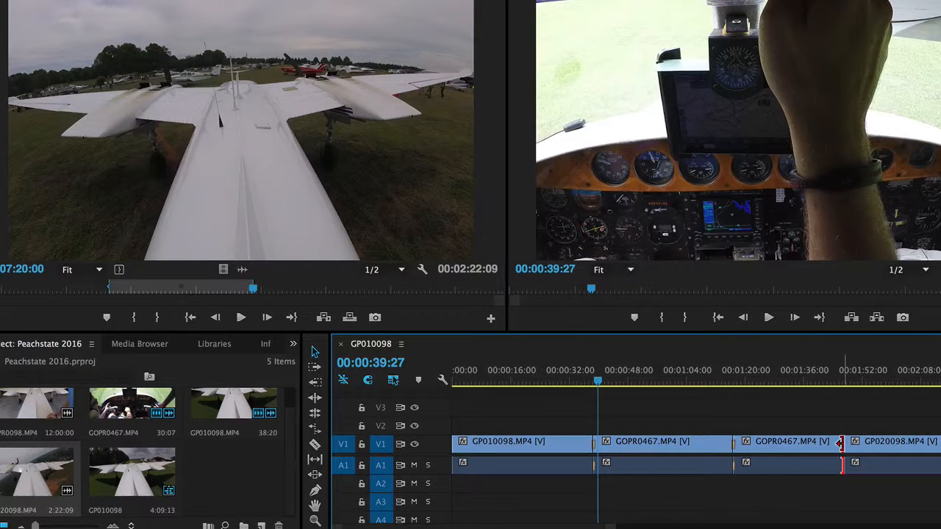
pyautogui.click(844, 456)
pyautogui.rightClick(841, 446)
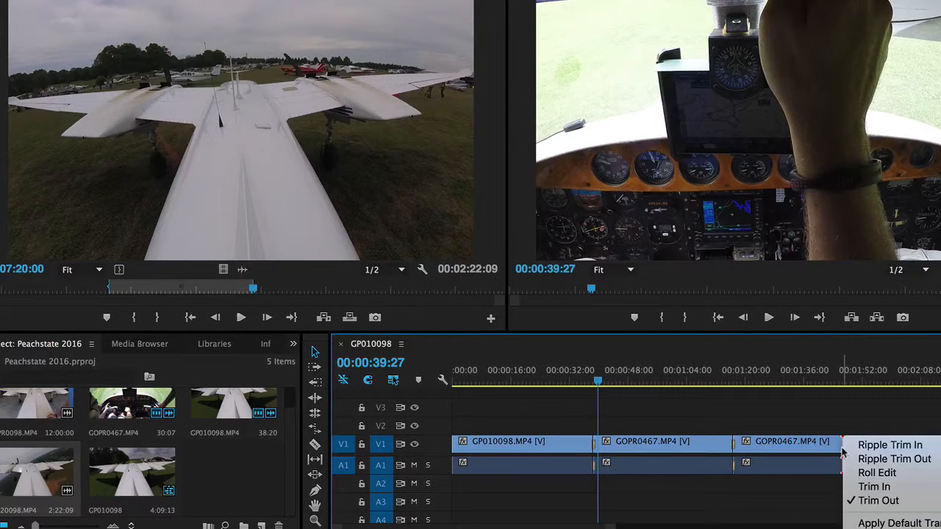
pyautogui.click(862, 519)
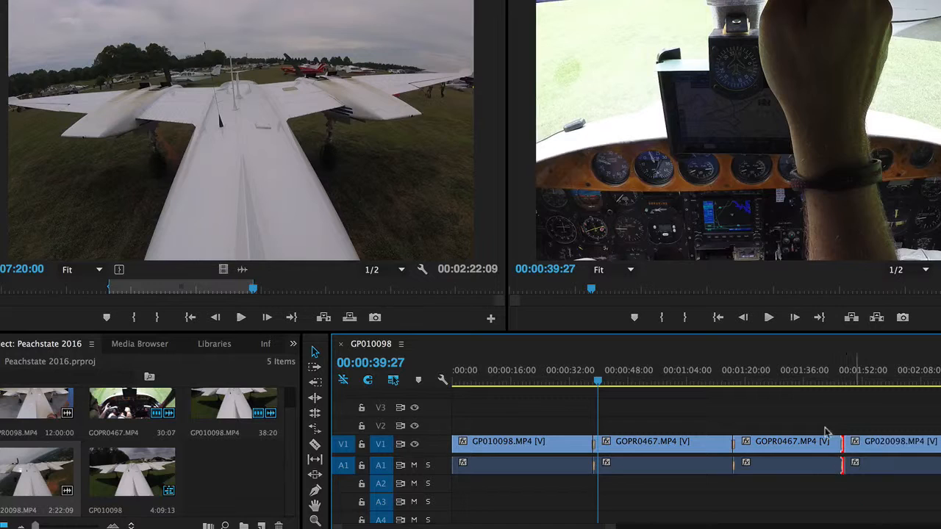
# Step: Apply the default transitions to the end of GP020098.MP4 and the start of GP010098.MP4, the sequence's outer edges
pyautogui.scroll(-5, 760, 446)
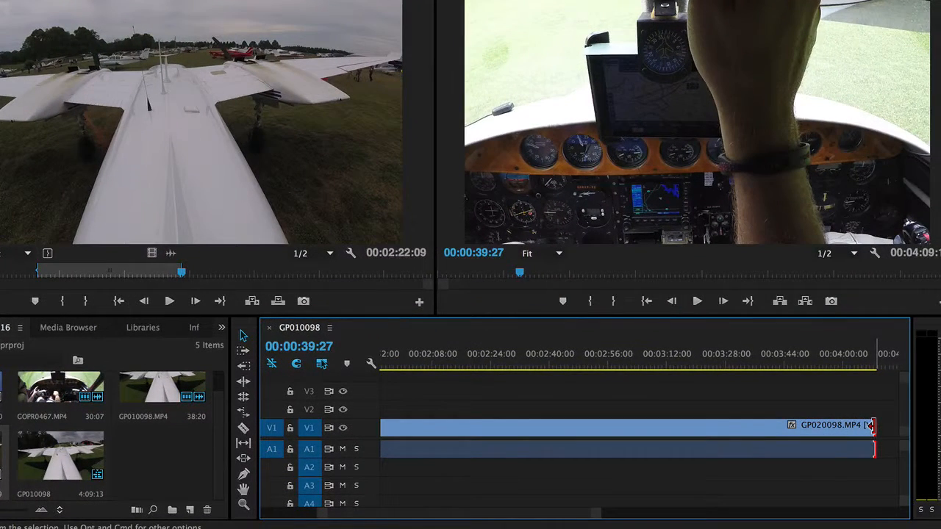
pyautogui.rightClick(872, 425)
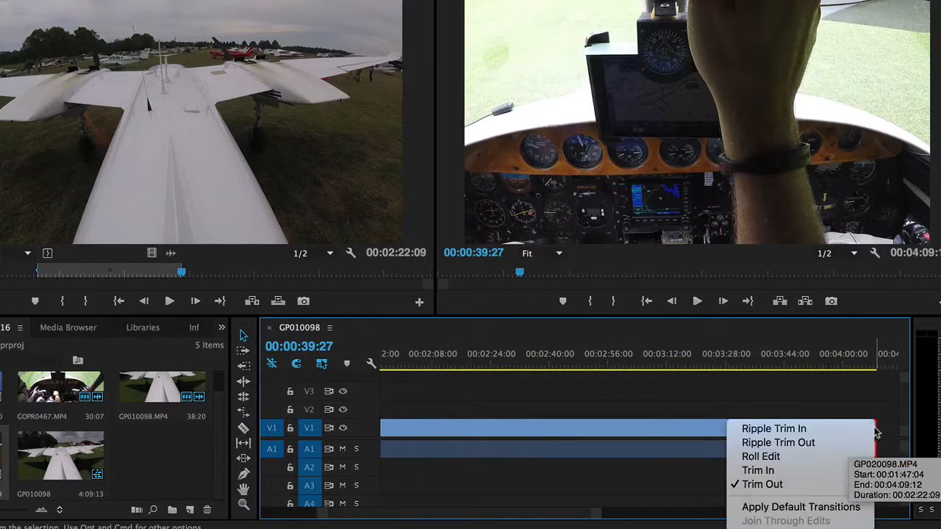
pyautogui.click(791, 513)
pyautogui.scroll(5, 676, 408)
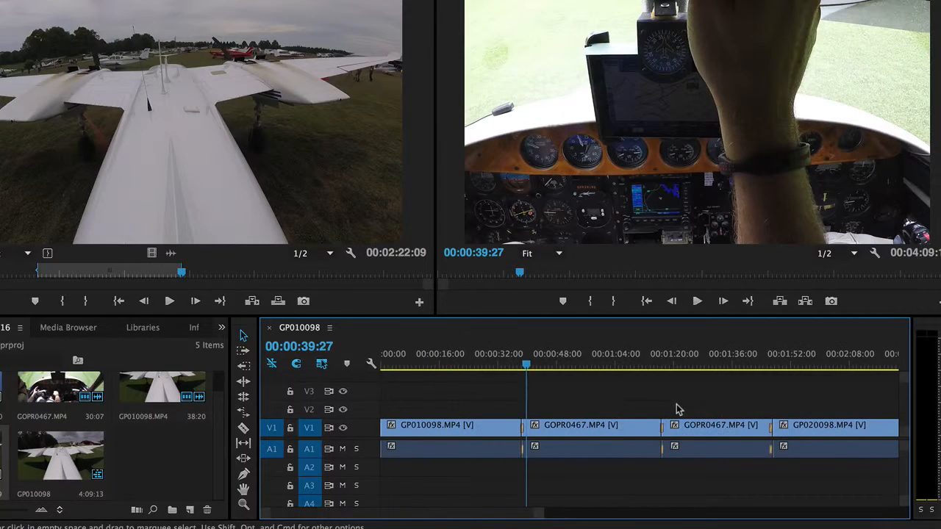
pyautogui.rightClick(383, 428)
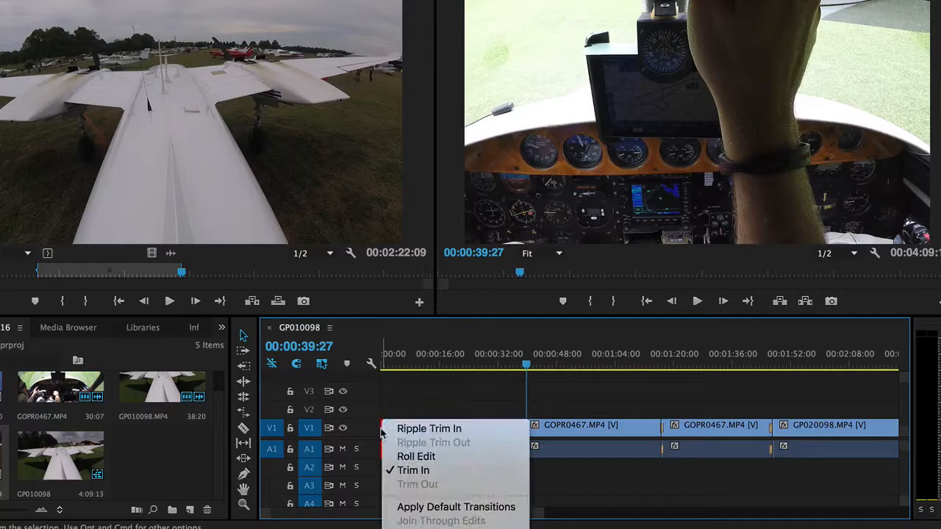
pyautogui.click(419, 508)
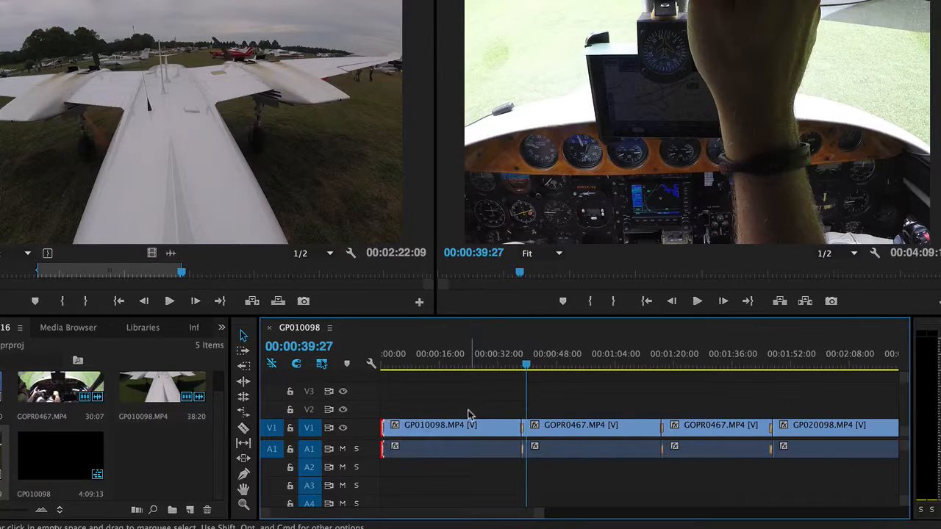
# Step: Play the sequence across the cut from GP010098.MP4 to the first GOPR0467.MP4 clip, and look over the sequence's end
pyautogui.click(508, 365)
pyautogui.press('space')
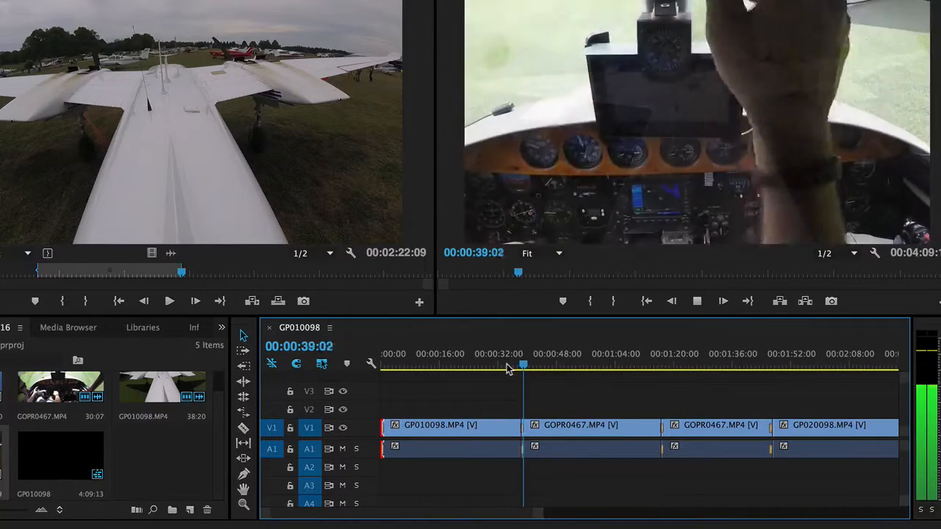
pyautogui.press('space')
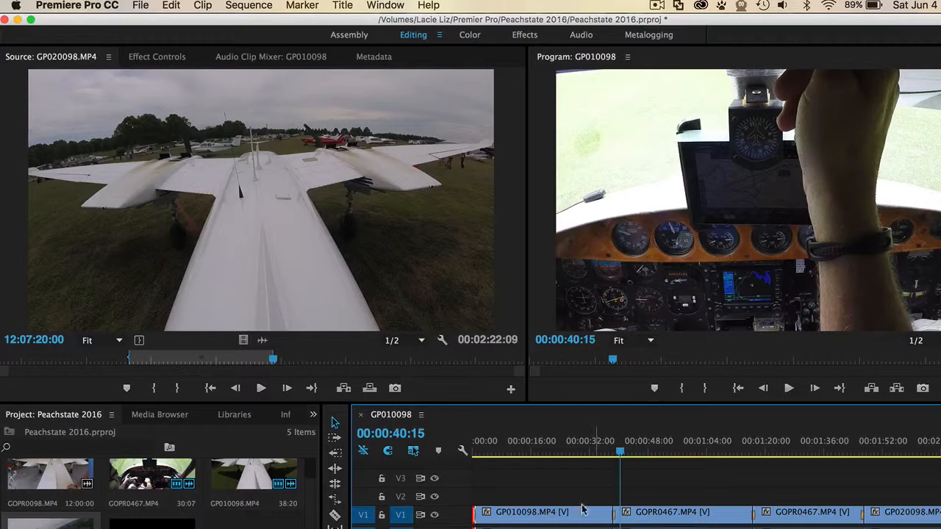
pyautogui.hscroll(10, 566, 514)
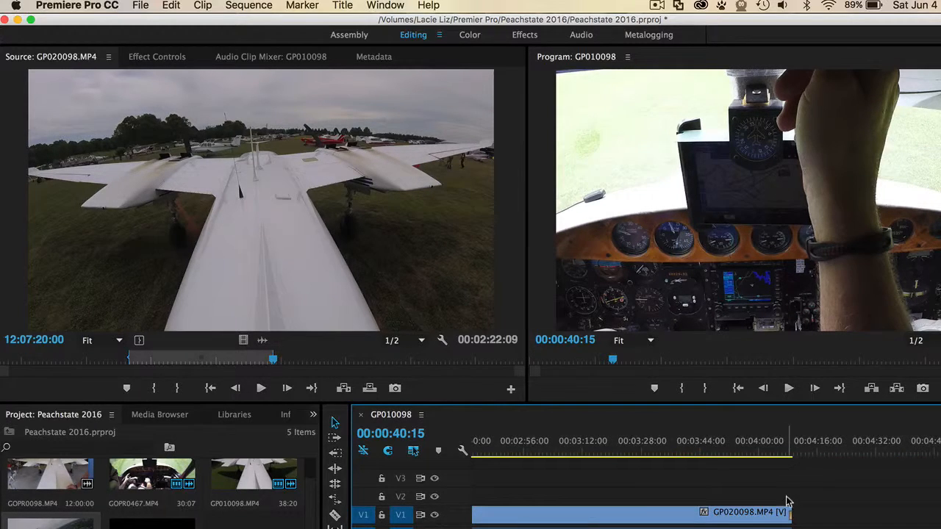
pyautogui.hscroll(-10, 641, 511)
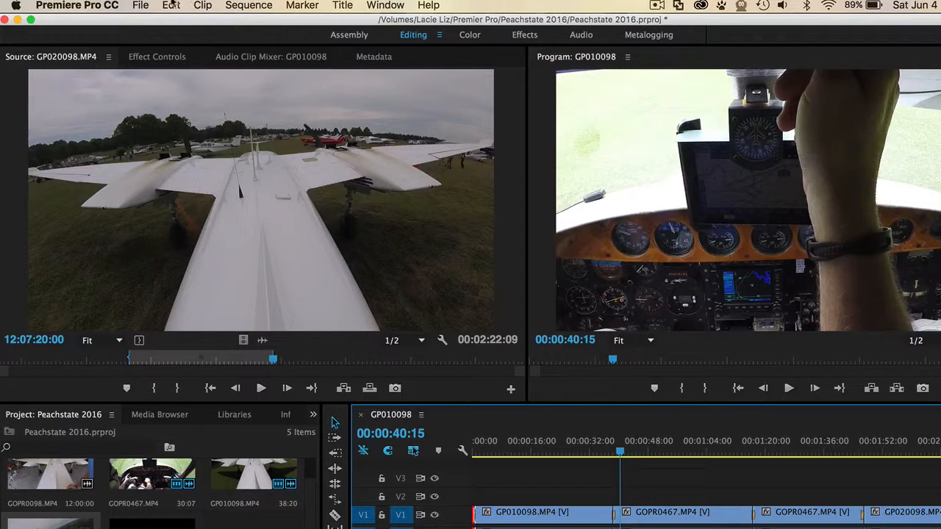
# Step: Save the project and set up a media export of the sequence with the HD 720p 24, H.264, AAC 48 kHz preset
pyautogui.click(144, 5)
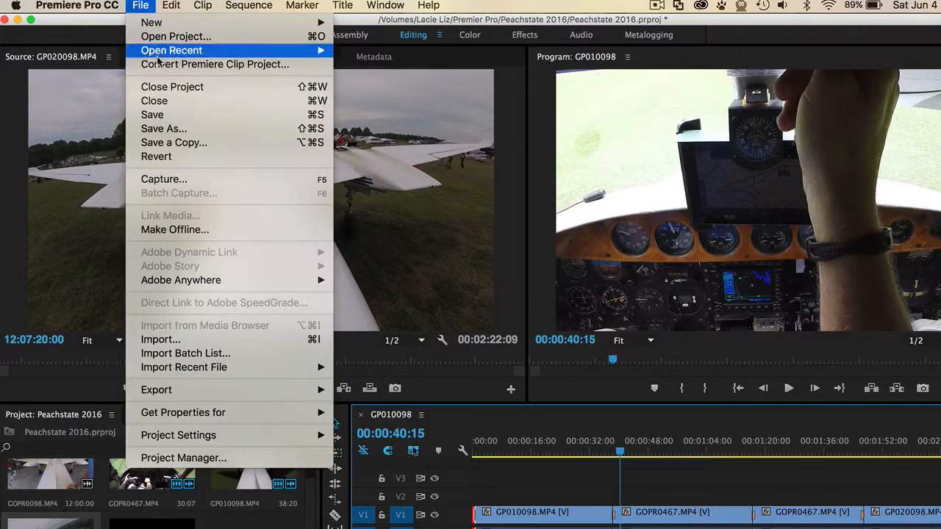
pyautogui.click(163, 119)
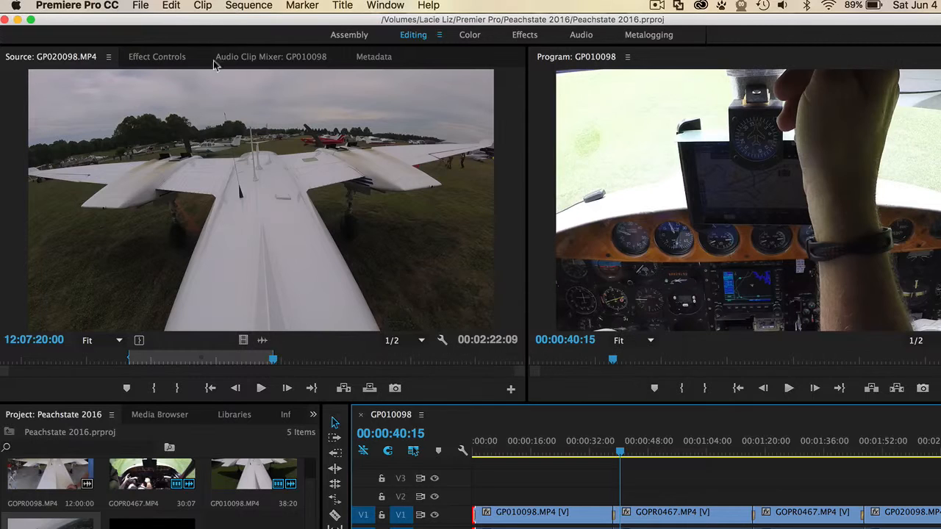
pyautogui.click(141, 6)
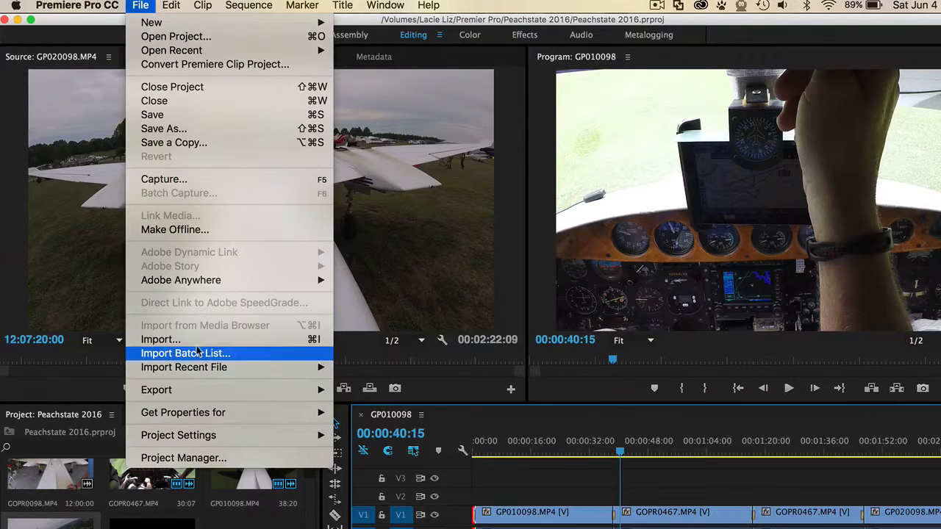
pyautogui.moveTo(302, 395)
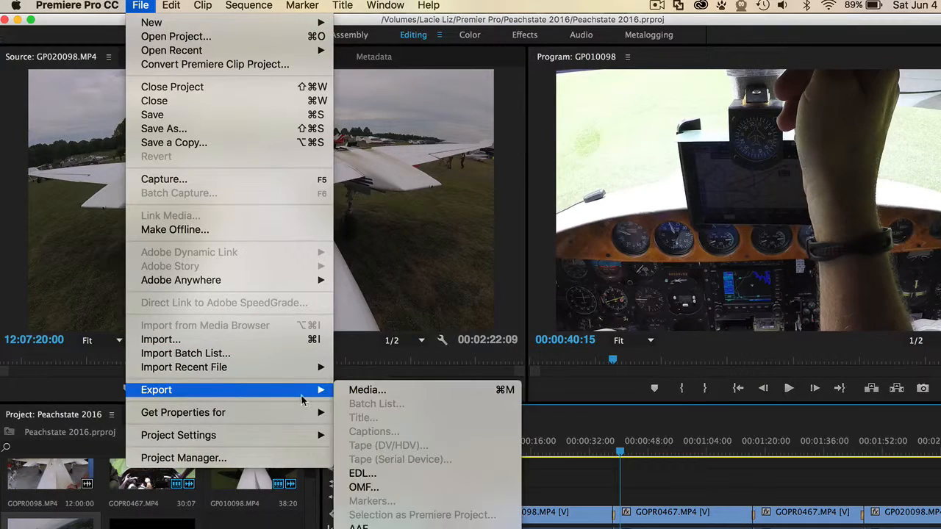
pyautogui.click(364, 391)
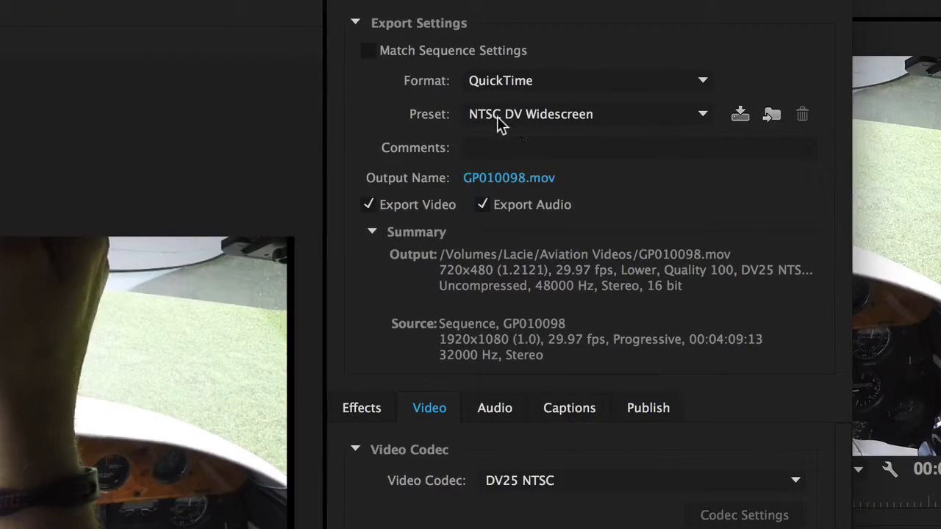
pyautogui.click(534, 117)
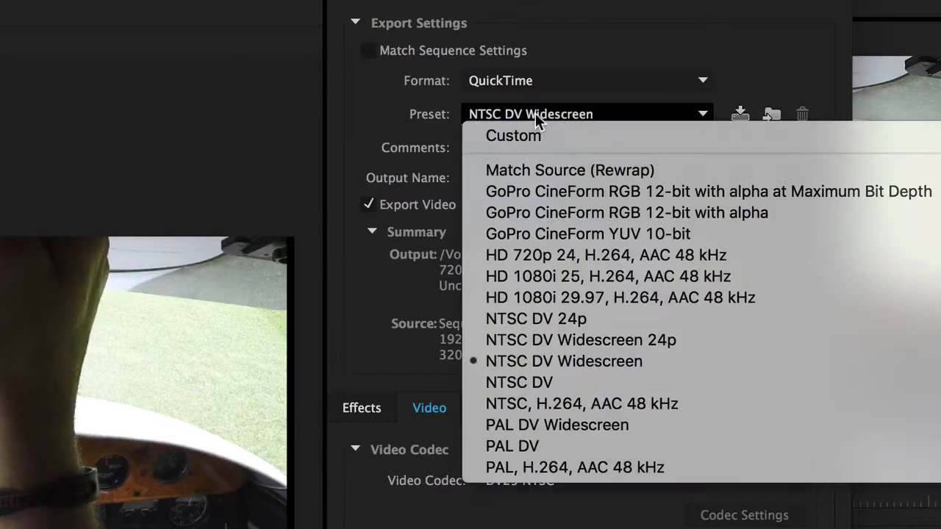
pyautogui.click(556, 253)
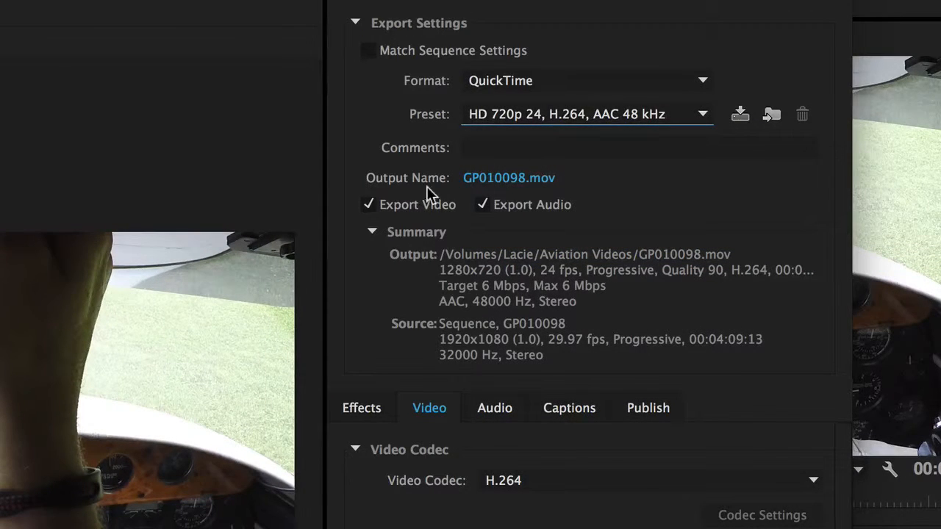
# Step: Set the export's output file name to PeachState201 and its destination to the Peachstate 2016 folder
pyautogui.click(561, 171)
pyautogui.click(517, 178)
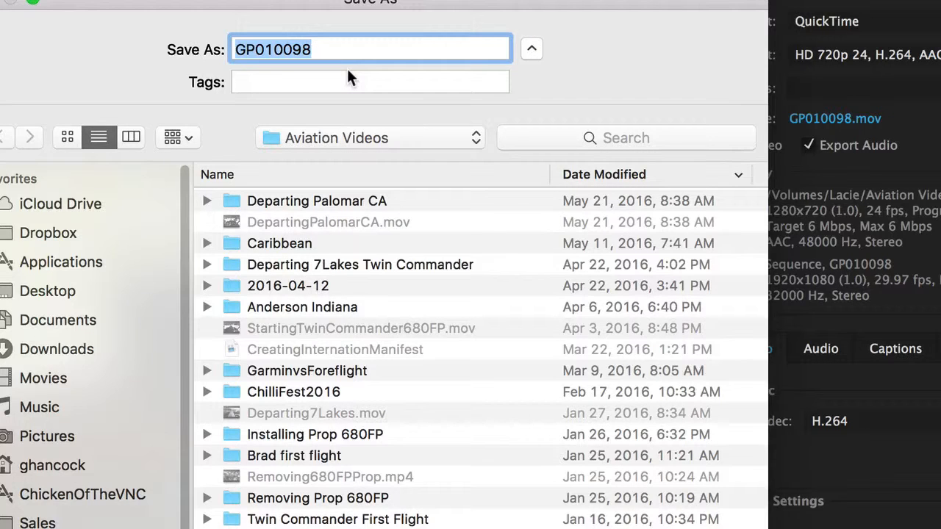
pyautogui.write('Peach')
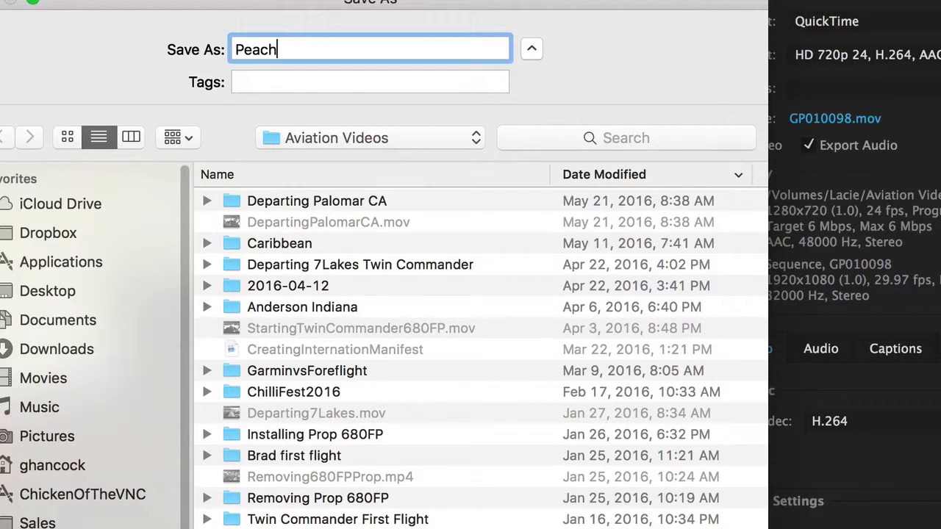
pyautogui.write('State20')
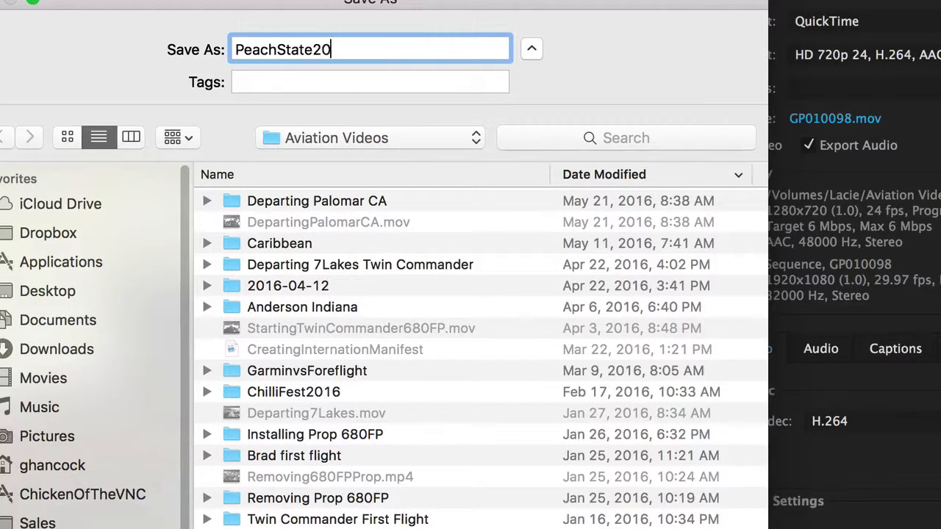
pyautogui.write('1')
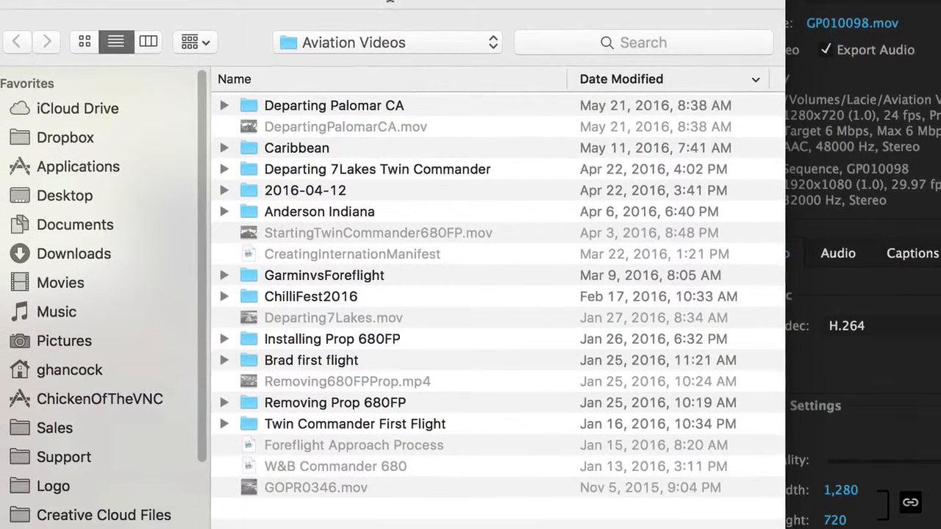
pyautogui.click(360, 44)
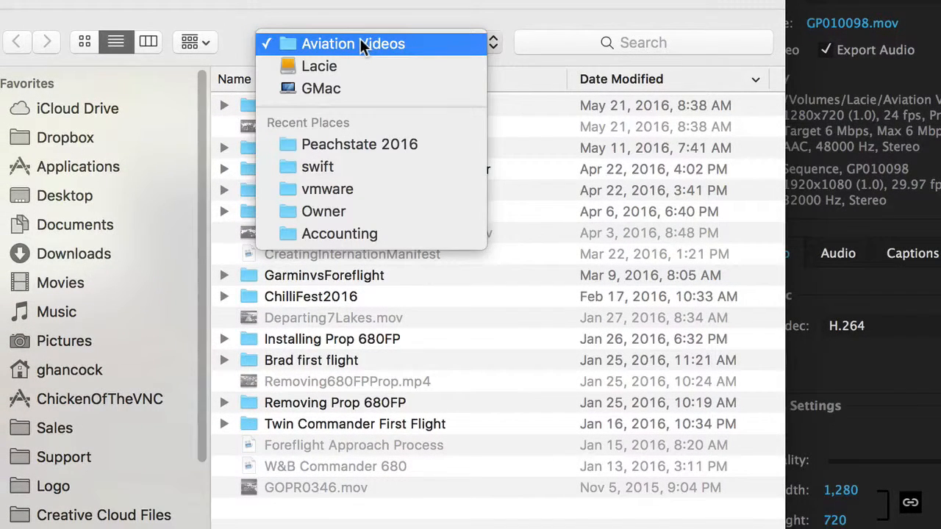
pyautogui.click(322, 146)
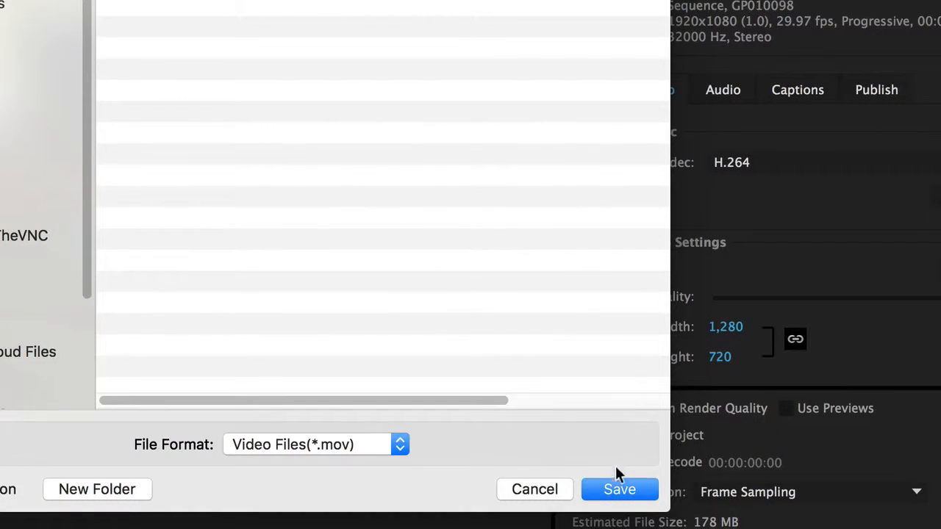
pyautogui.click(607, 490)
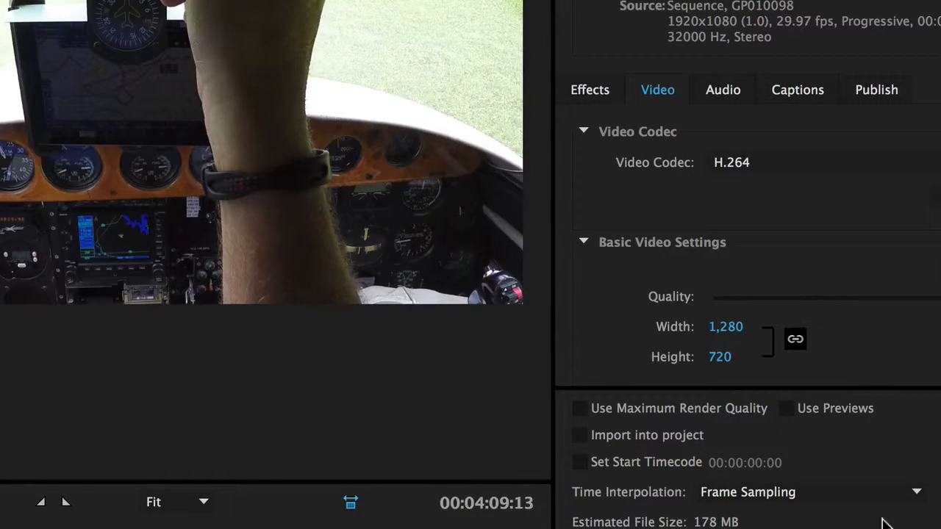